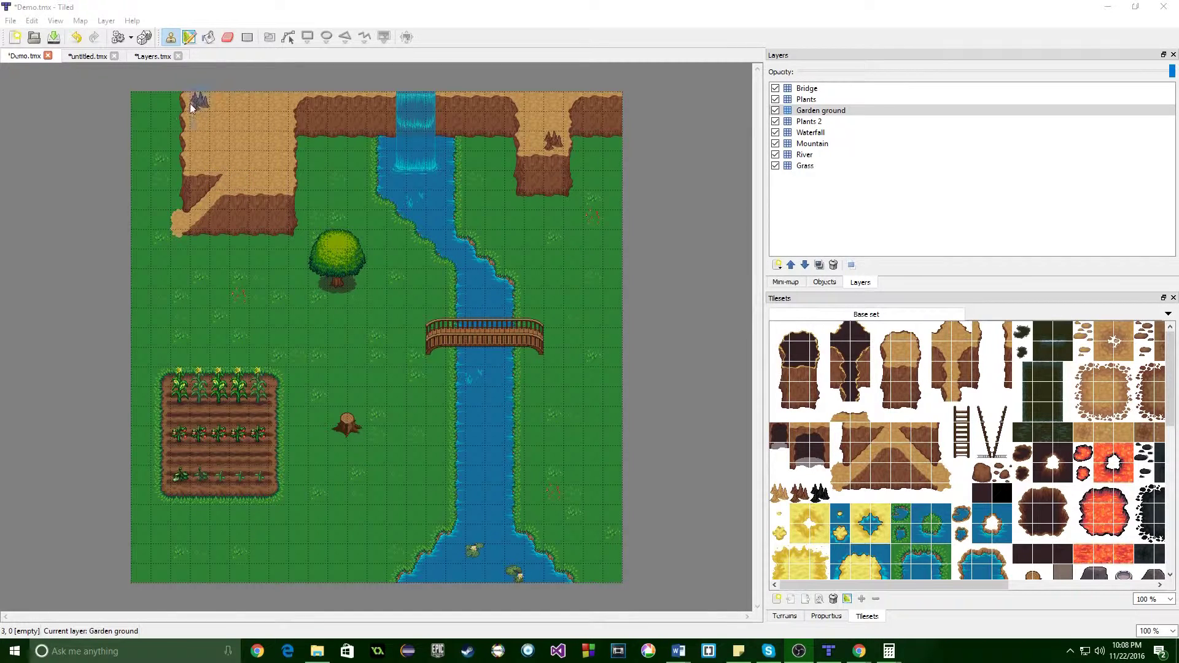
Remove the Basic tileset from the untitled map, then bring the OpenGameArt browser window forward.
{"action": "right_click", "coordinate": [82, 83]}
{"action": "left_click", "coordinate": [86, 56]}
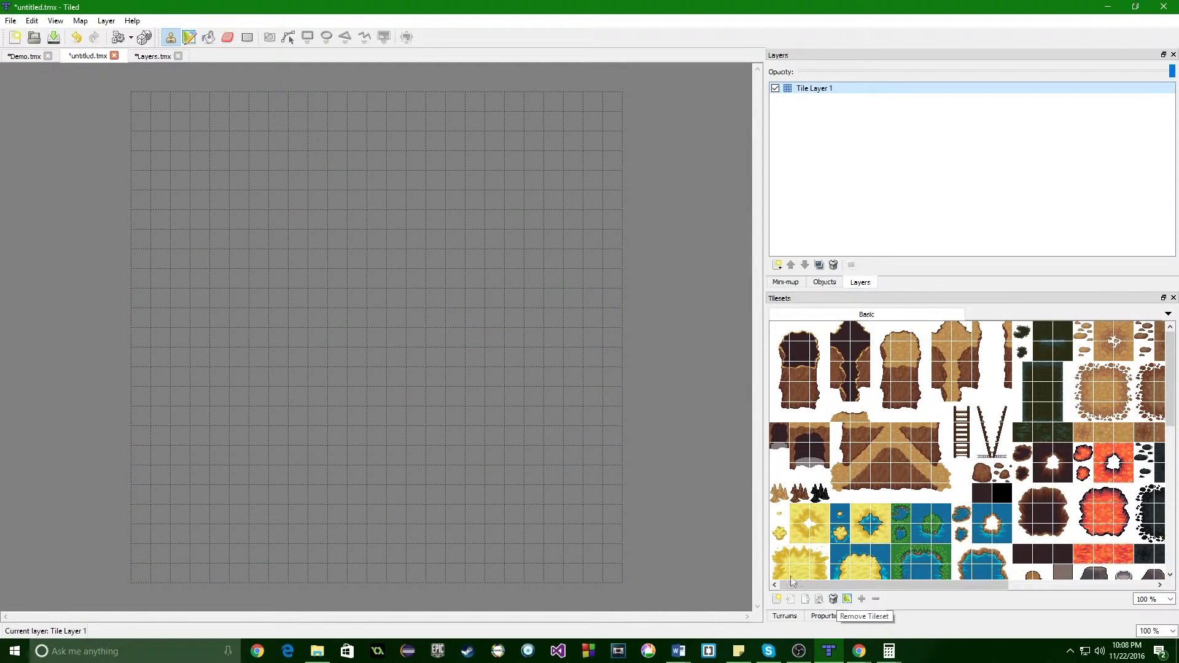
{"action": "left_click", "coordinate": [833, 600]}
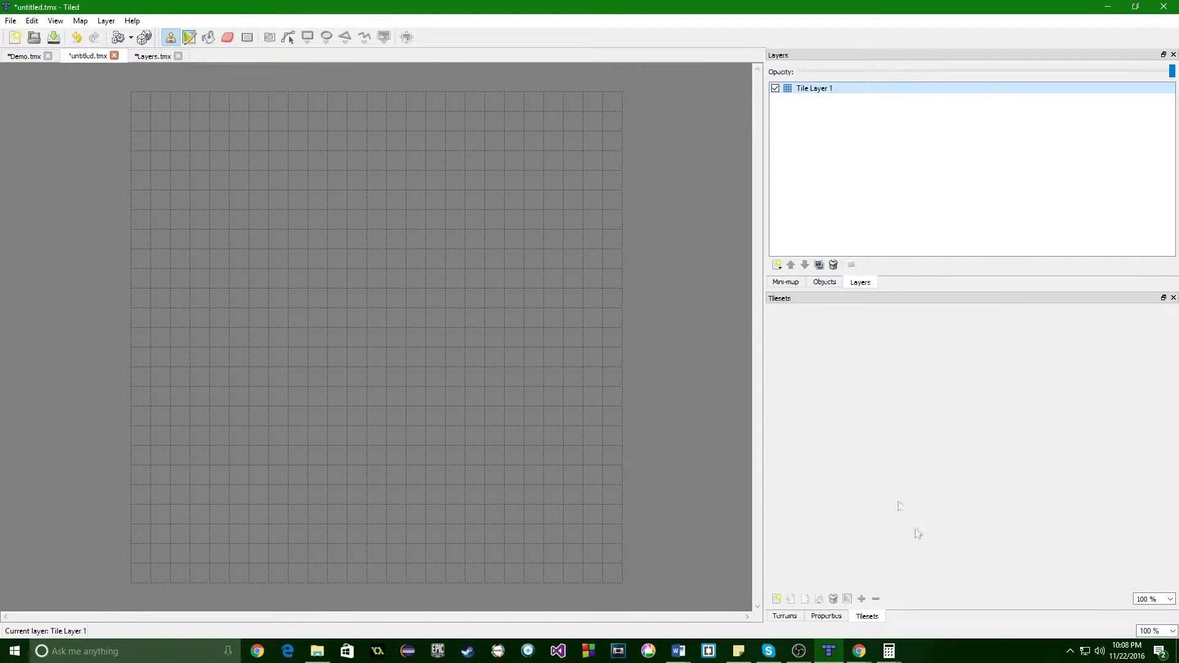
{"action": "left_click", "coordinate": [729, 337]}
{"action": "mouse_move", "coordinate": [858, 654]}
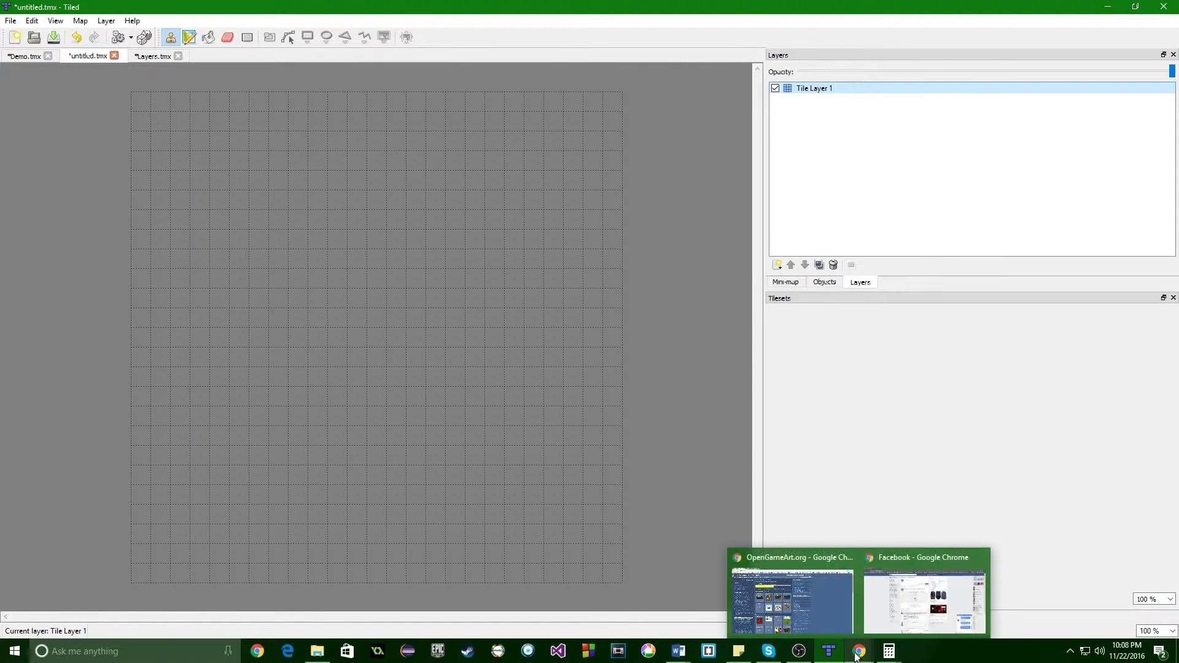
{"action": "left_click", "coordinate": [795, 588]}
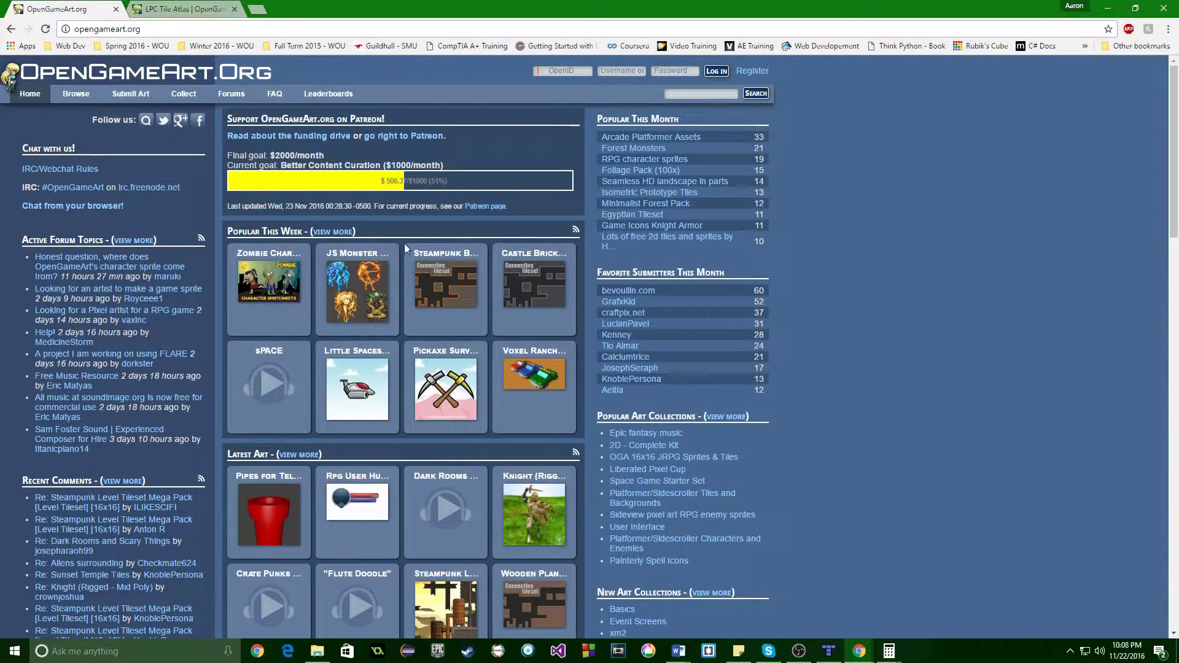
{"action": "left_click", "coordinate": [192, 6]}
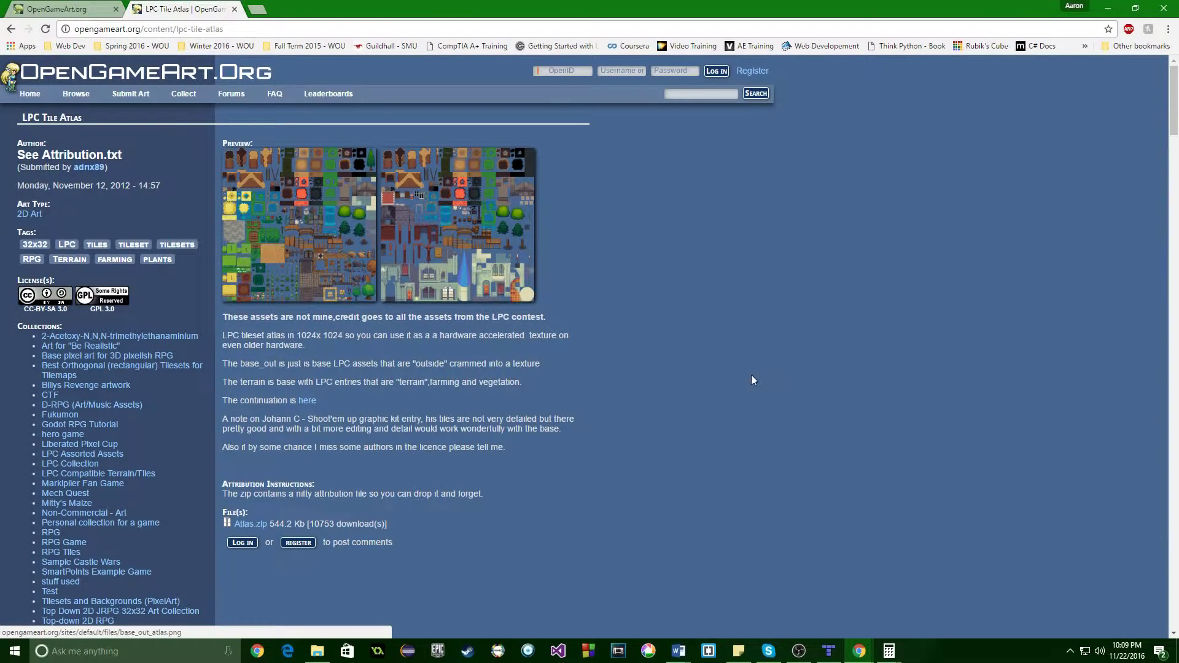
{"action": "left_click", "coordinate": [823, 651]}
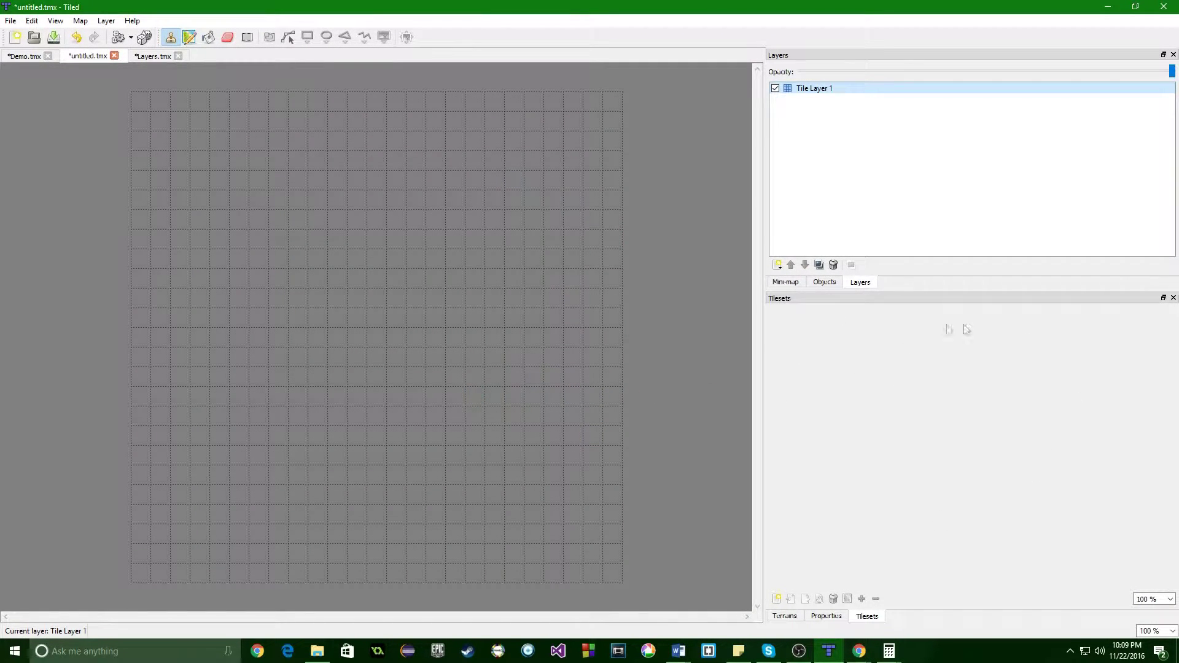
Start a new tileset for the untitled map and enter Basic as its name.
{"action": "left_click", "coordinate": [81, 21]}
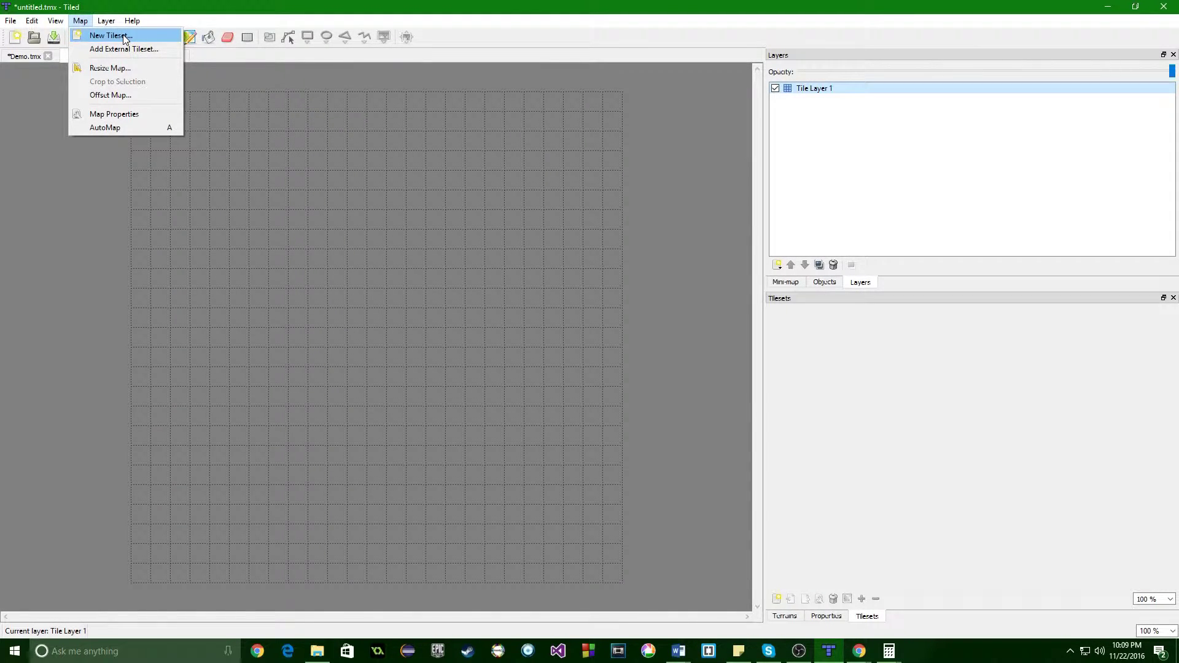
{"action": "left_click", "coordinate": [651, 255]}
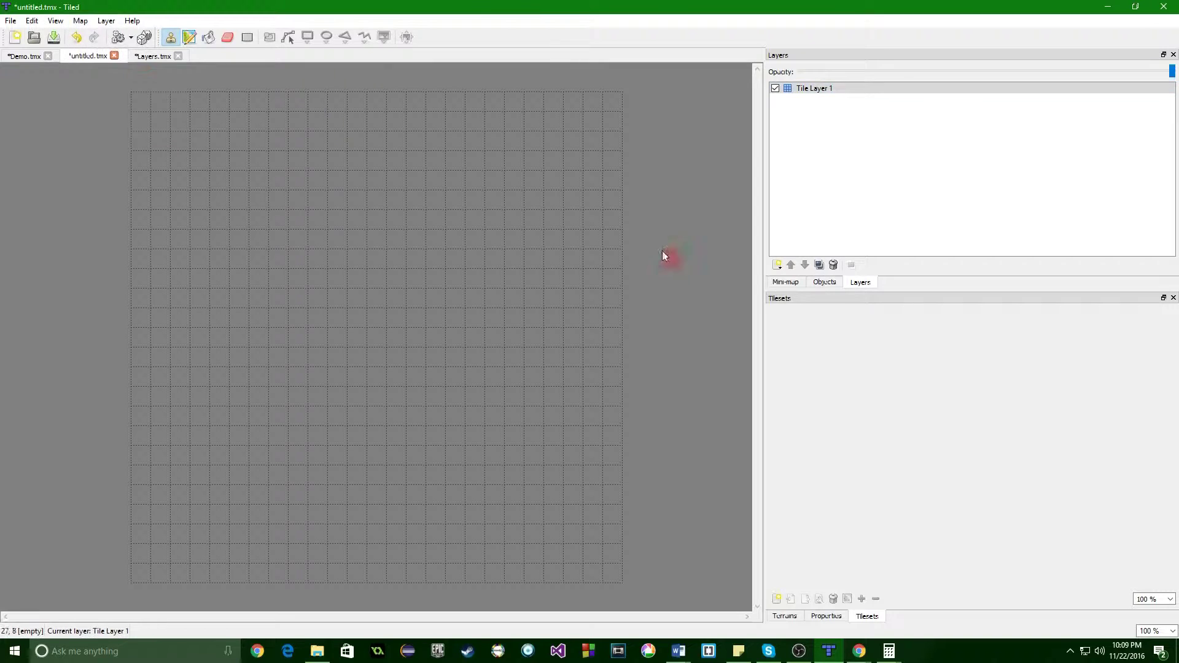
{"action": "left_click", "coordinate": [777, 600]}
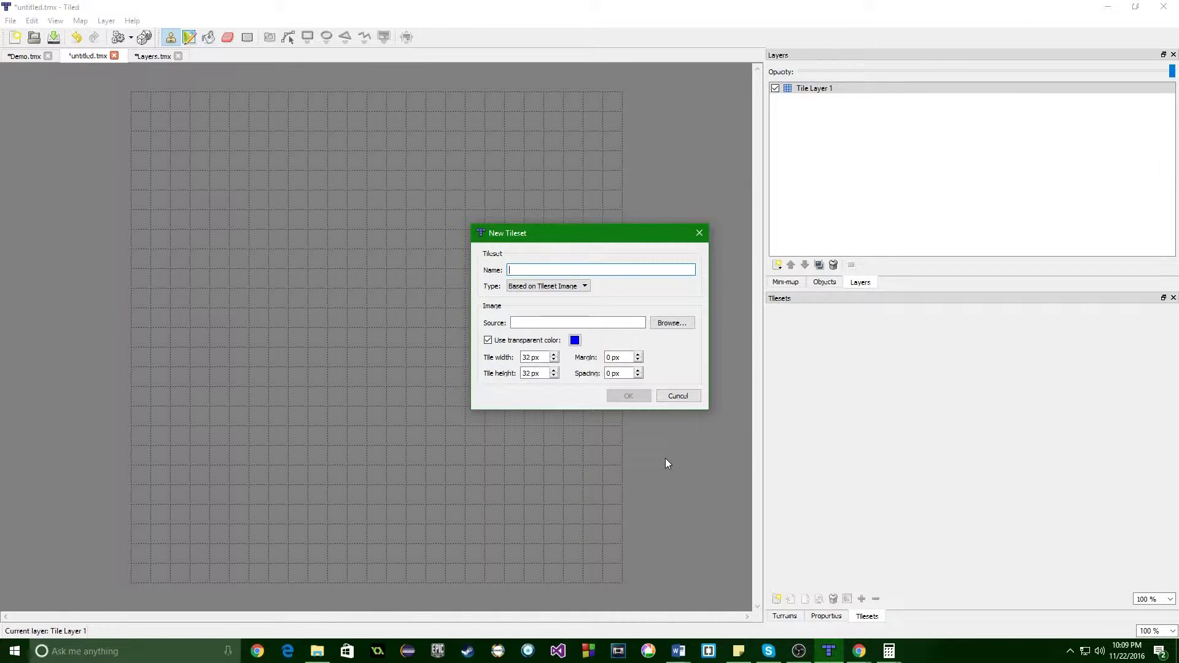
{"action": "type", "text": "Basic"}
Create the Basic tileset from terrain_atlas.png with 32×32 px tiles.
{"action": "left_click", "coordinate": [670, 325]}
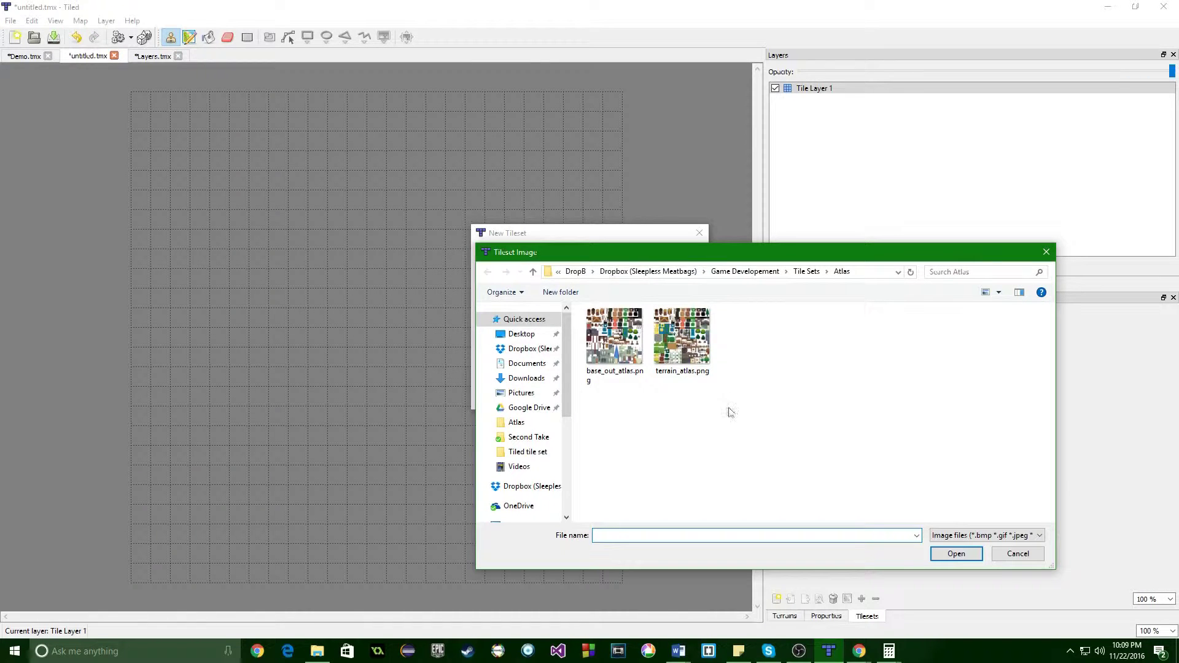
{"action": "left_click", "coordinate": [694, 347]}
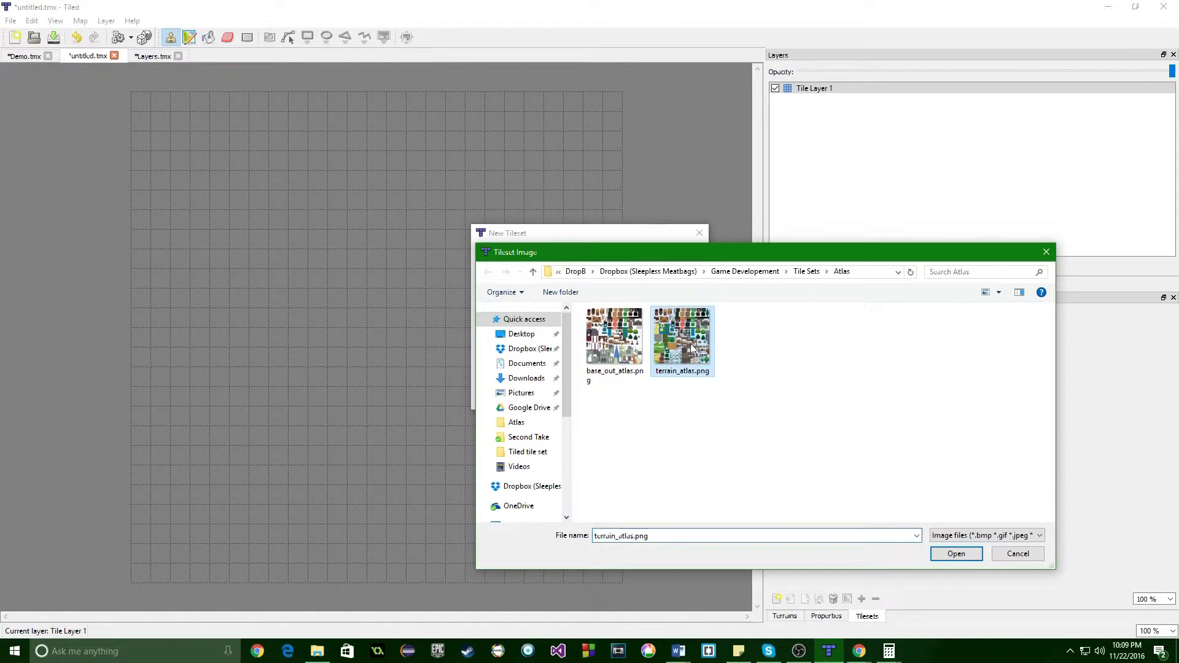
{"action": "left_click", "coordinate": [956, 554]}
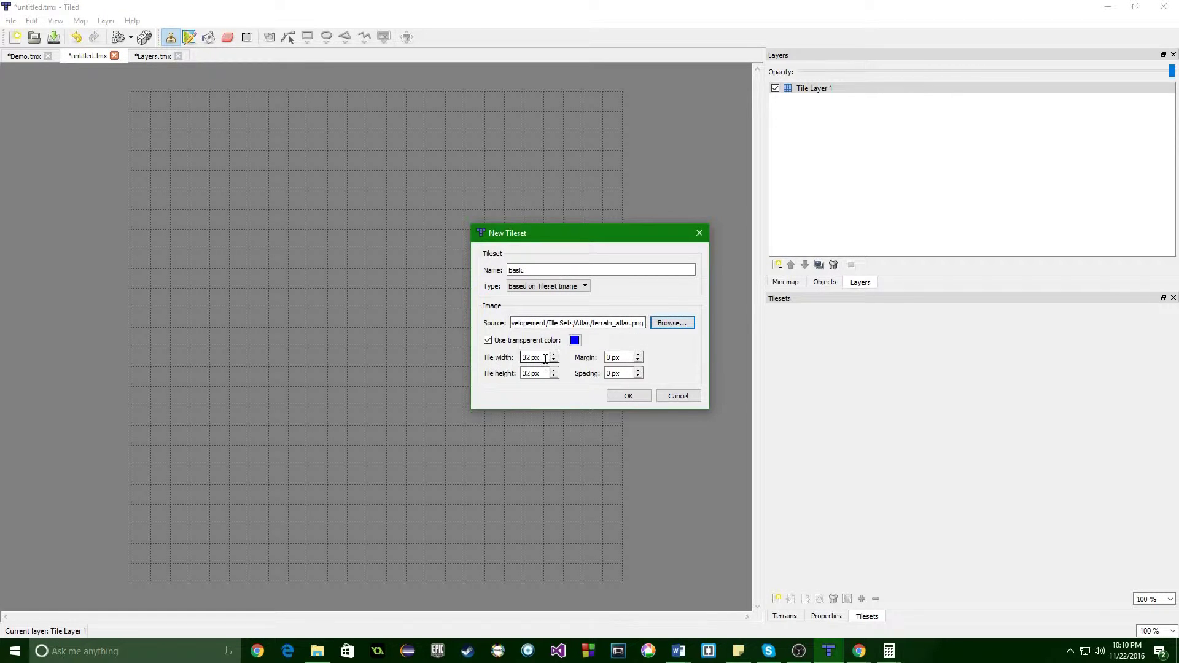
{"action": "left_click", "coordinate": [629, 396]}
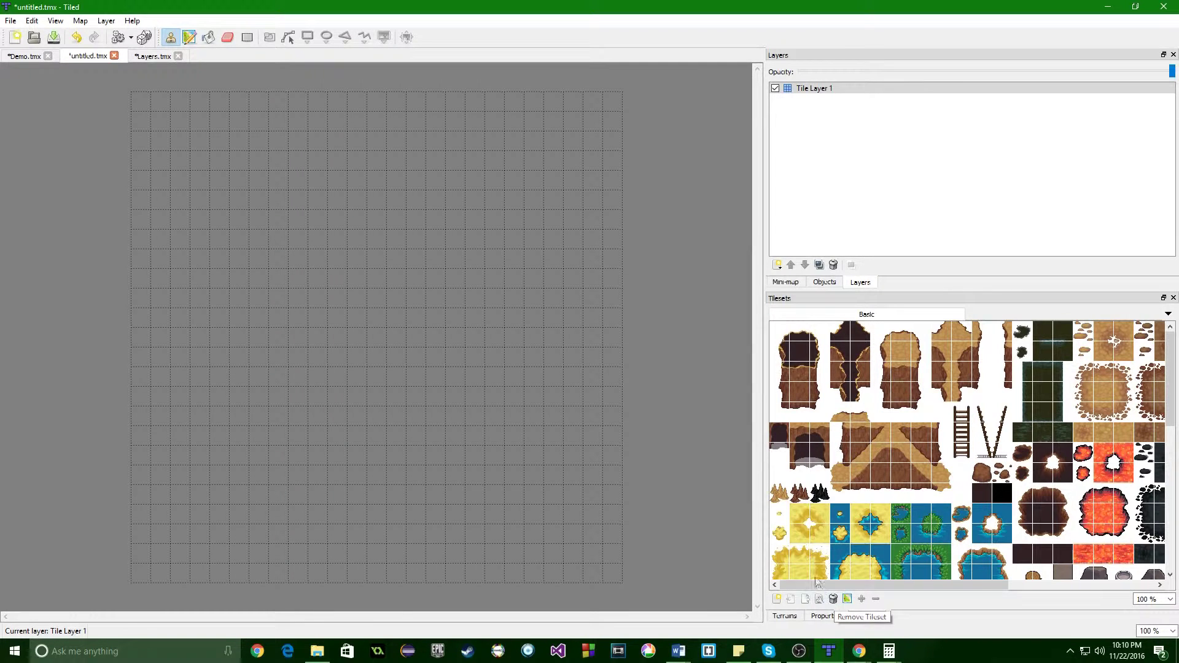
Shrink the Tilesets panel preview to 50%, then switch to the Layers map.
{"action": "left_click", "coordinate": [1171, 600]}
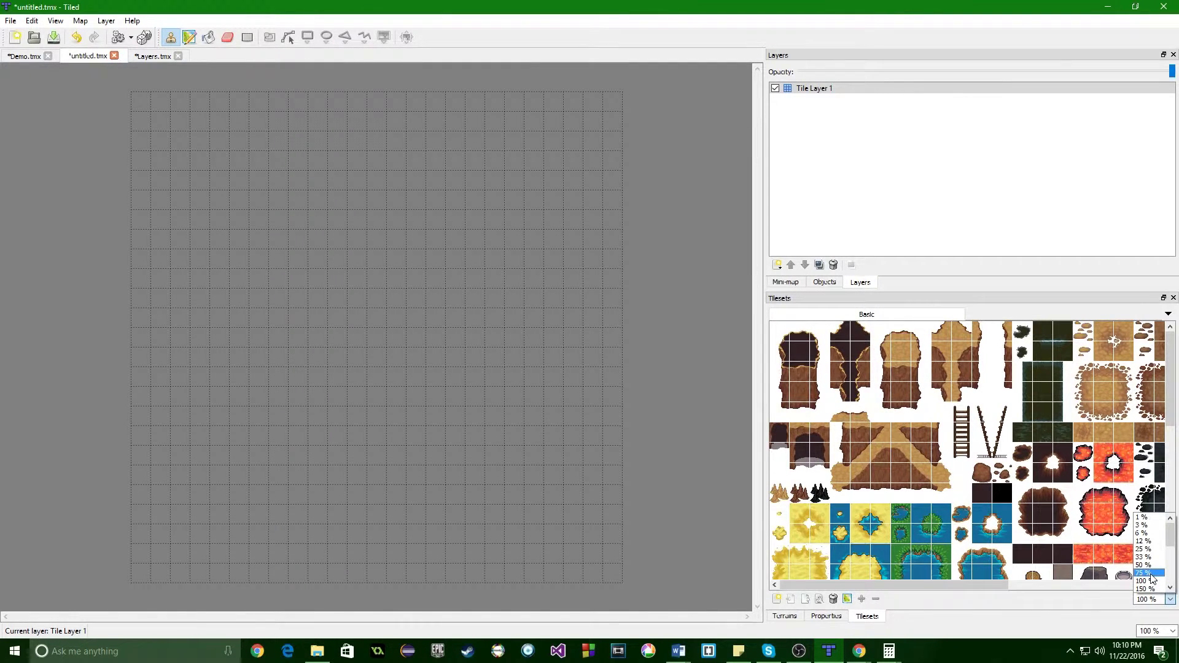
{"action": "left_click", "coordinate": [1151, 574]}
{"action": "left_click", "coordinate": [1171, 600]}
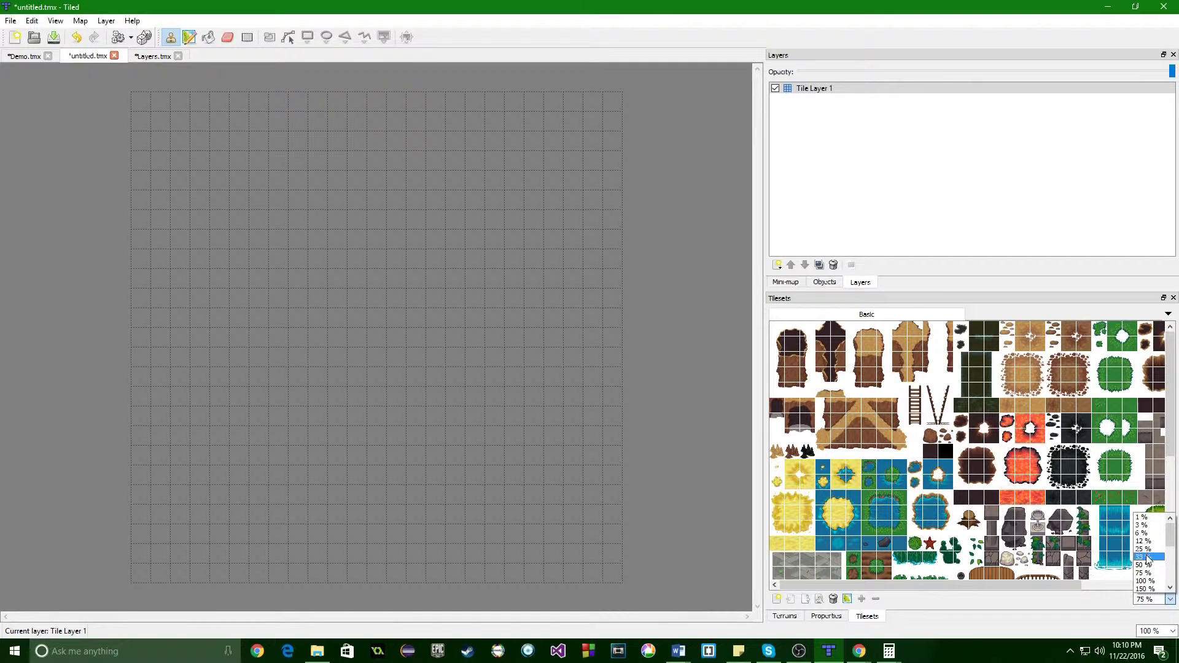
{"action": "left_click", "coordinate": [1146, 565]}
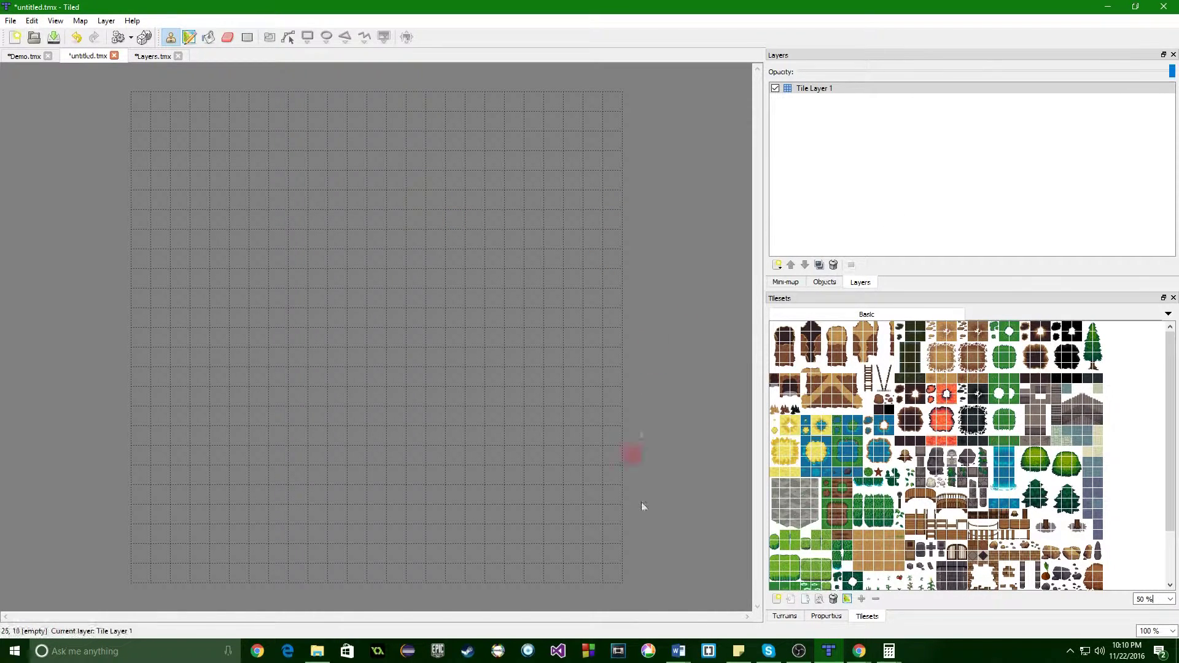
{"action": "key", "text": "ctrl+Tab"}
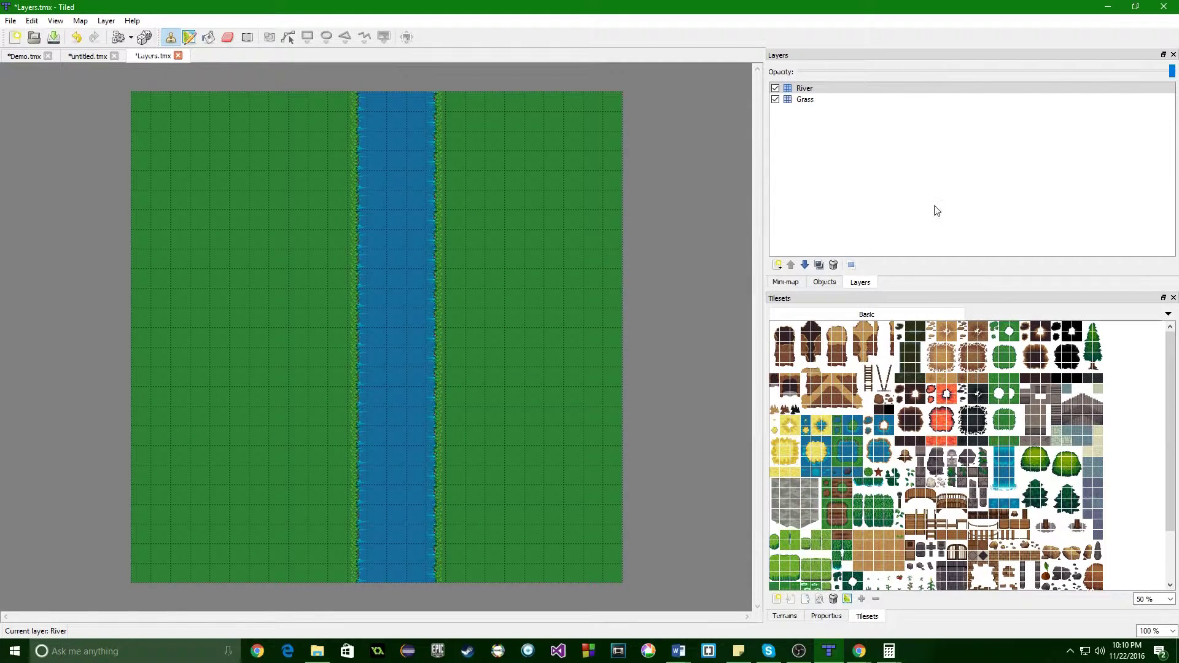
Glance at the Demo map, return to the grass-and-river map, and select the River layer.
{"action": "left_click", "coordinate": [24, 57]}
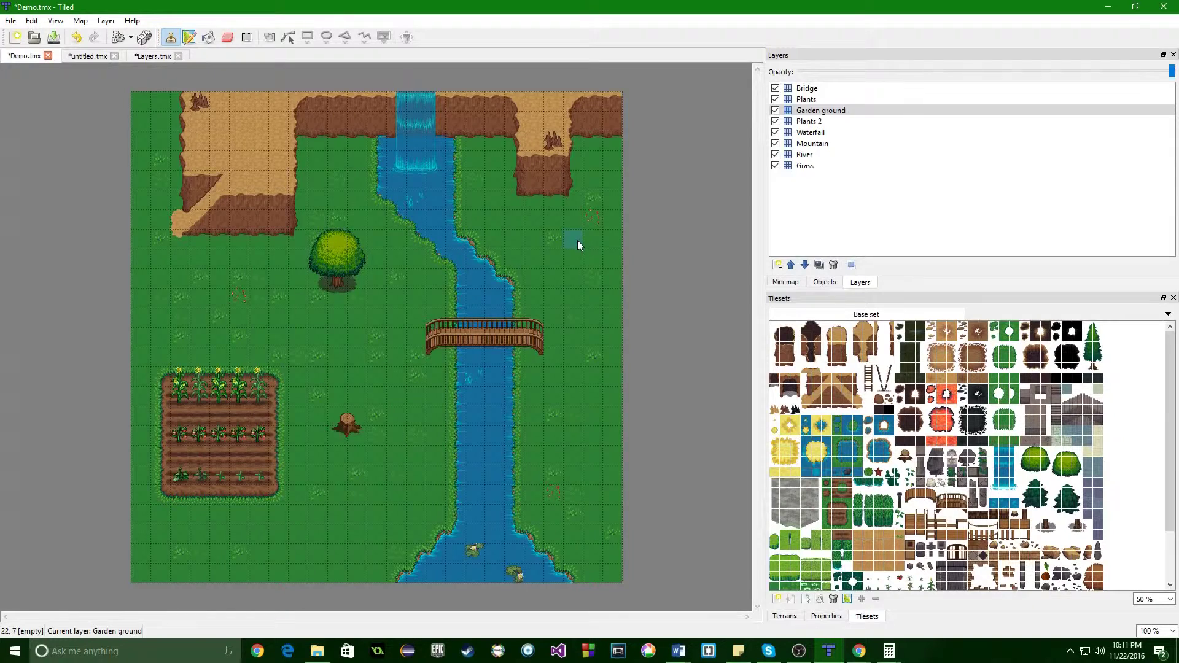
{"action": "left_click", "coordinate": [148, 56]}
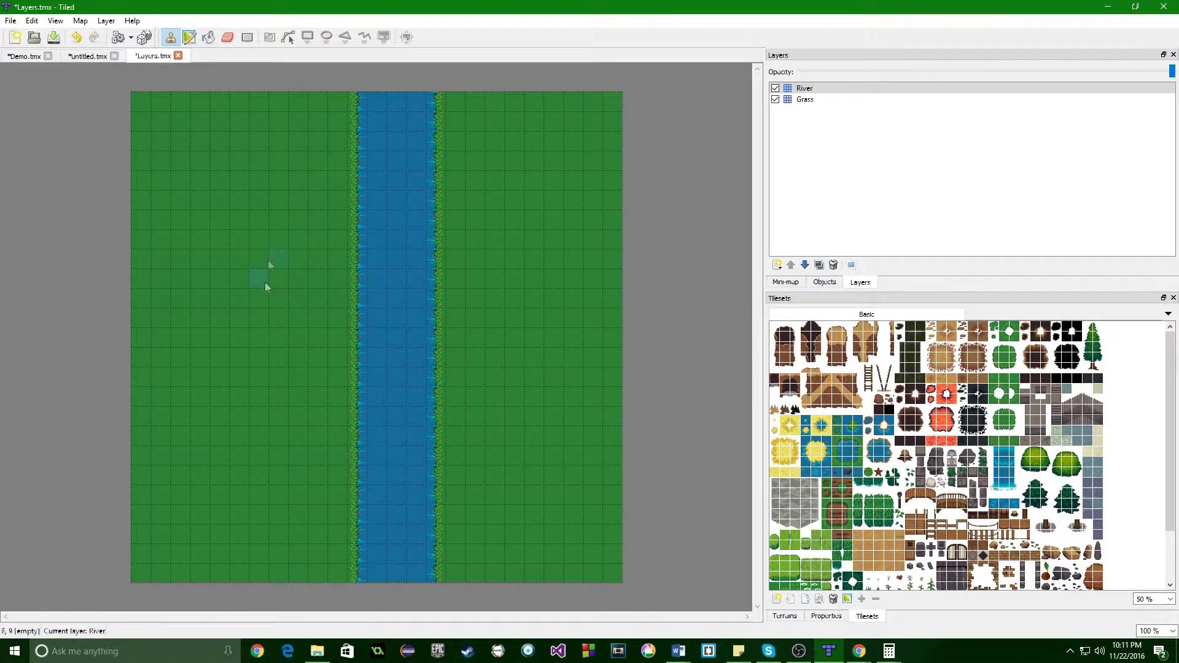
{"action": "left_click", "coordinate": [808, 99]}
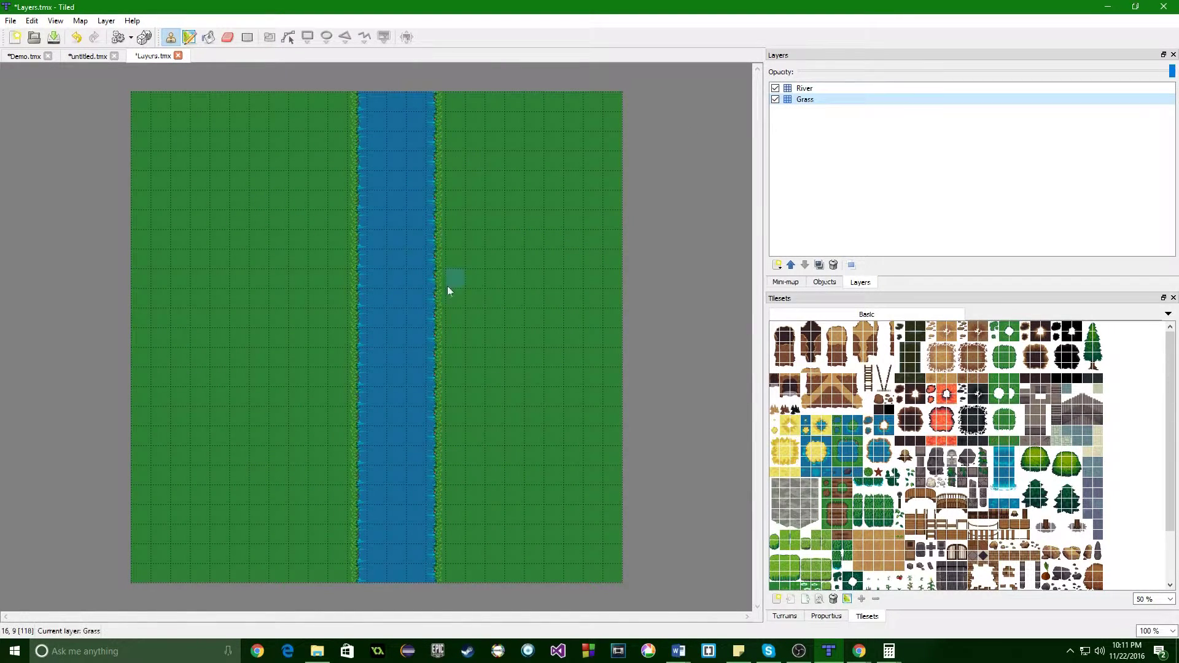
{"action": "left_click", "coordinate": [813, 87]}
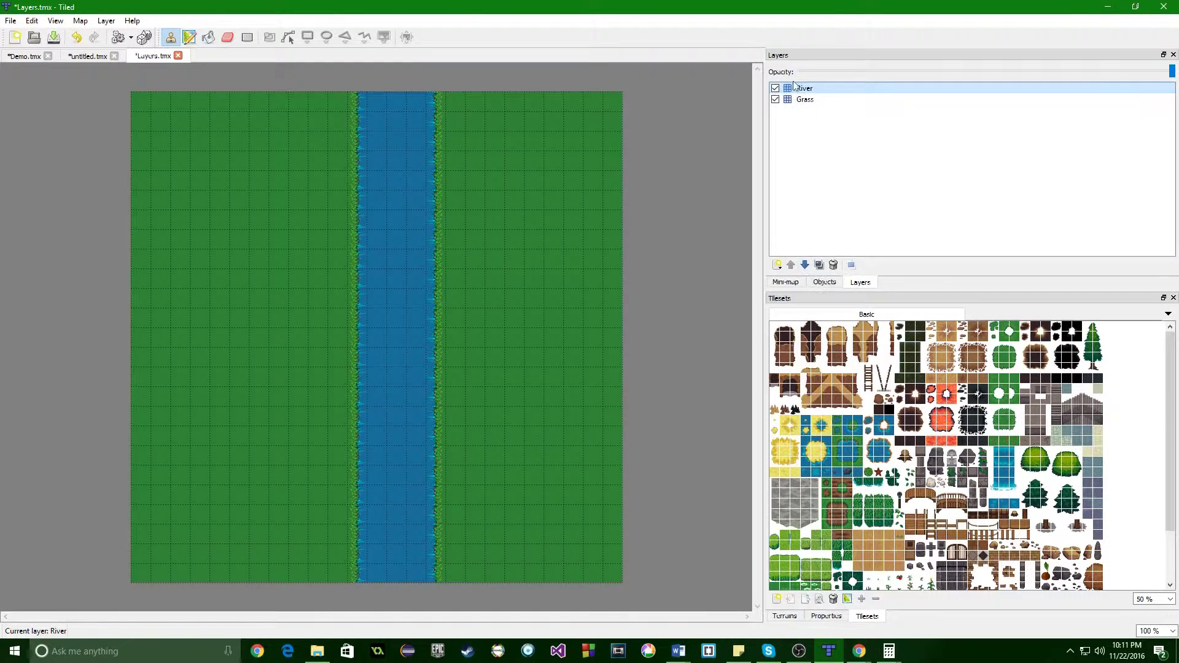
{"action": "left_click", "coordinate": [805, 265]}
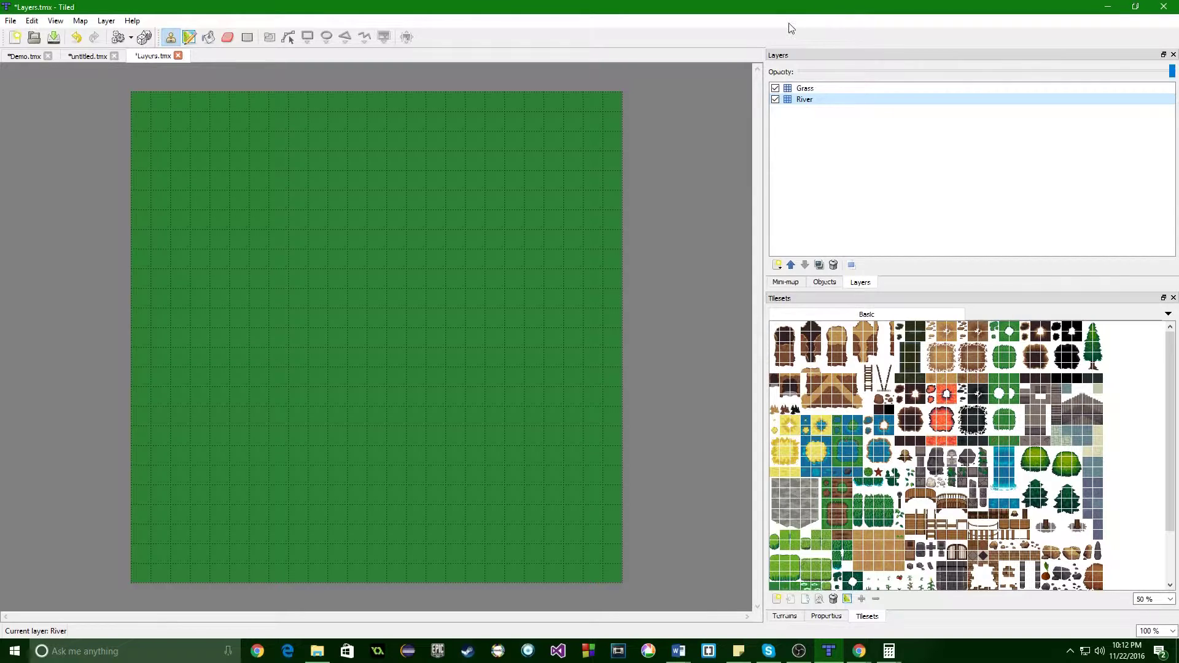
{"action": "left_click", "coordinate": [791, 264]}
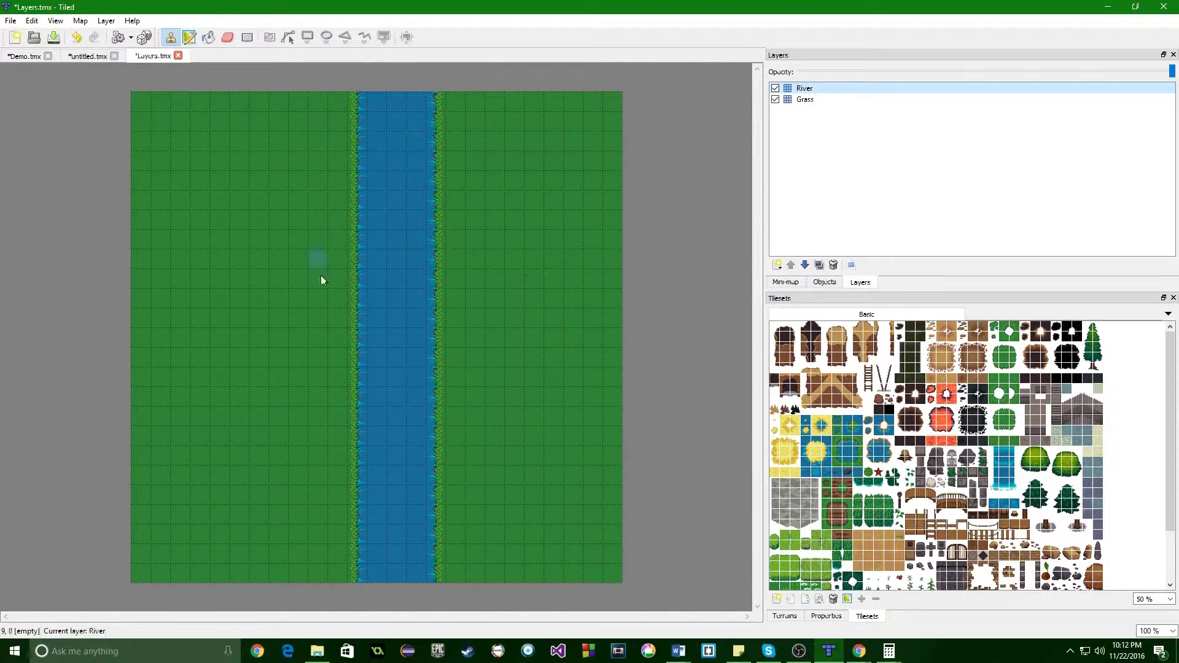
Add a new tile layer named Brdg to the map.
{"action": "left_click", "coordinate": [778, 266]}
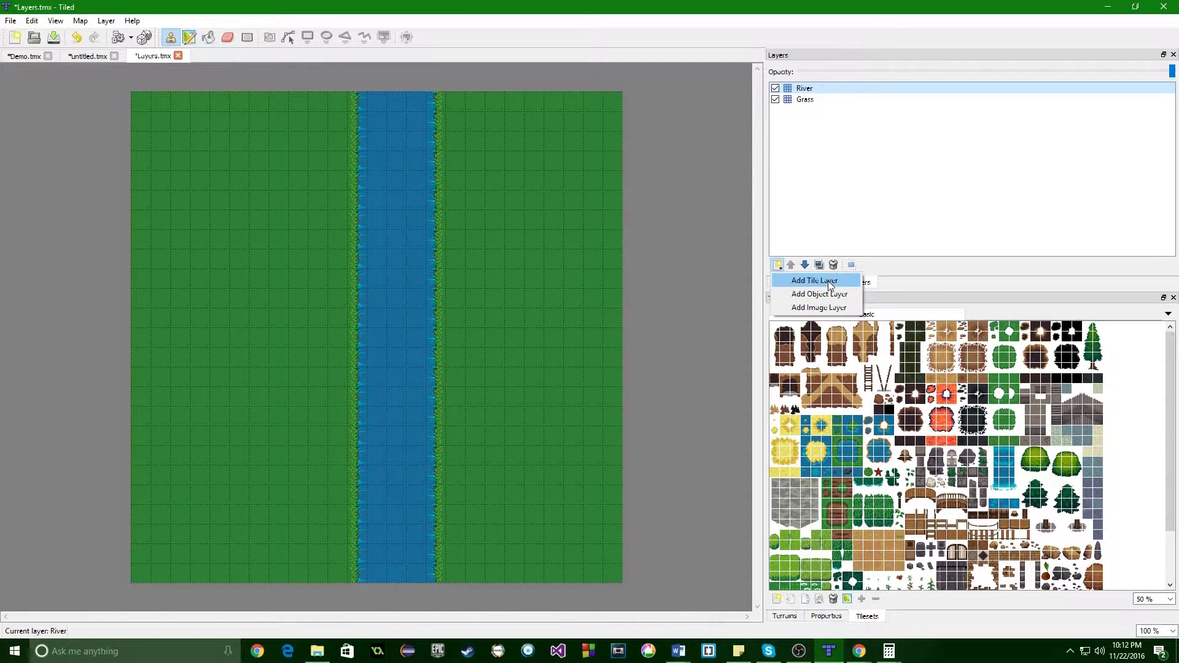
{"action": "left_click", "coordinate": [828, 281]}
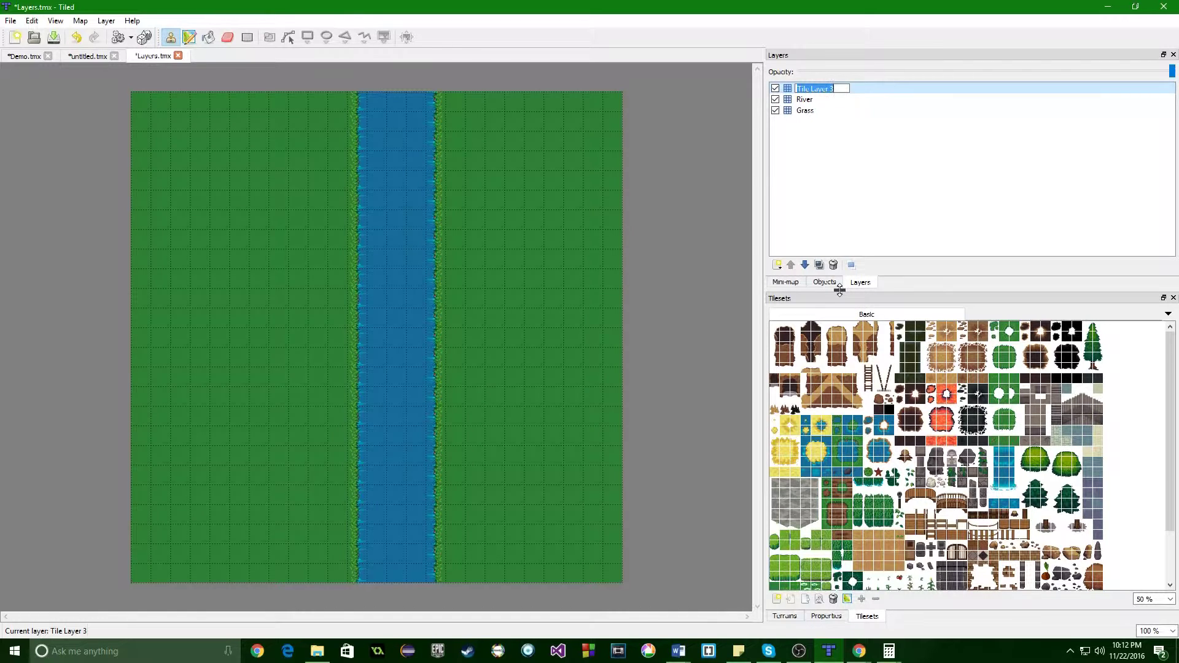
{"action": "type", "text": "Brdg"}
Confirm the Brdg layer, make it active, and pick two stacked bridge tiles.
{"action": "left_click", "coordinate": [1125, 441]}
{"action": "left_click", "coordinate": [817, 89]}
{"action": "left_click", "coordinate": [942, 495]}
{"action": "left_click_drag", "start_coordinate": [942, 502], "coordinate": [941, 514]}
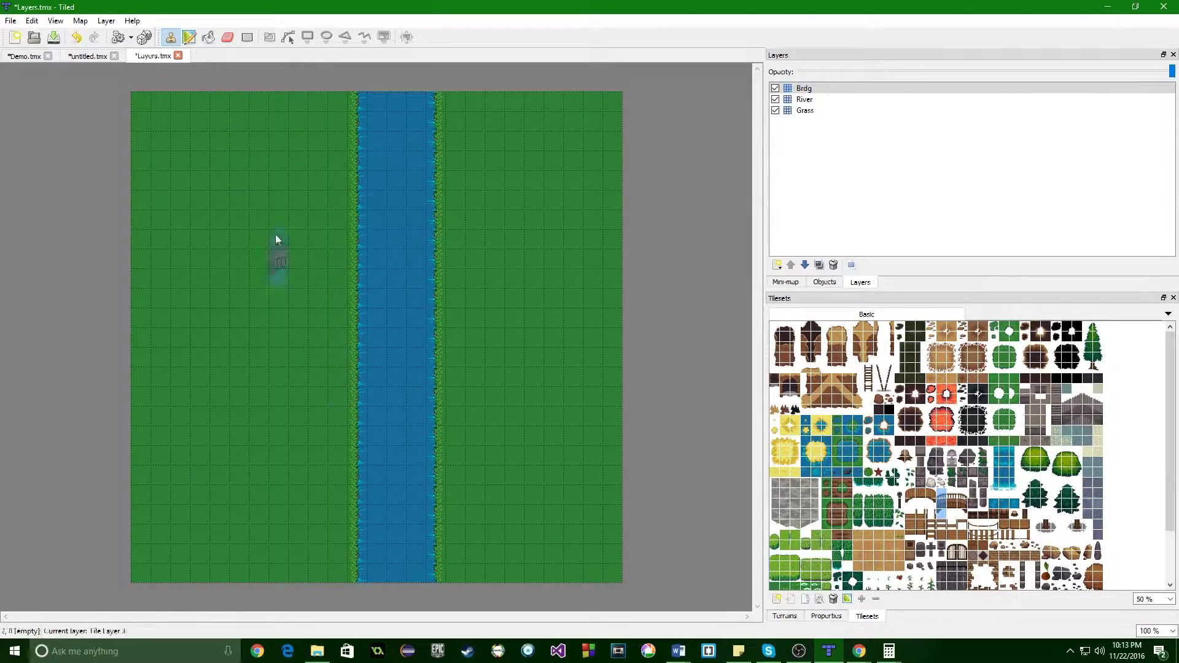
Stamp the bridge across the river from the left bank to the far bank.
{"action": "left_click", "coordinate": [209, 38]}
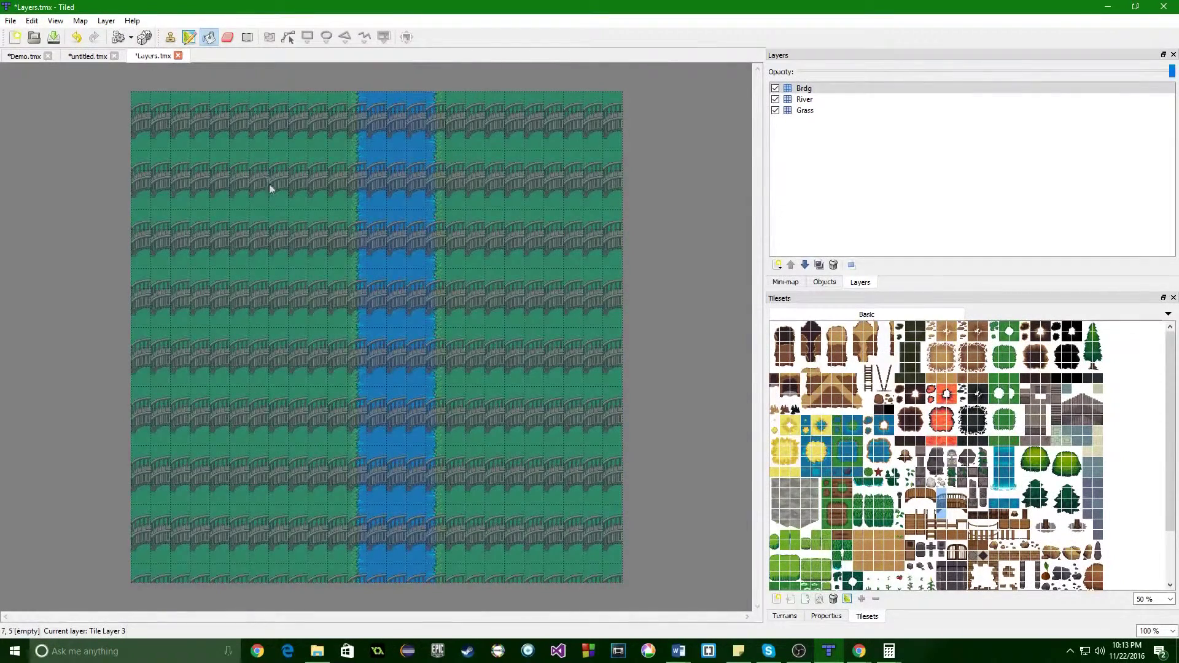
{"action": "left_click", "coordinate": [171, 38]}
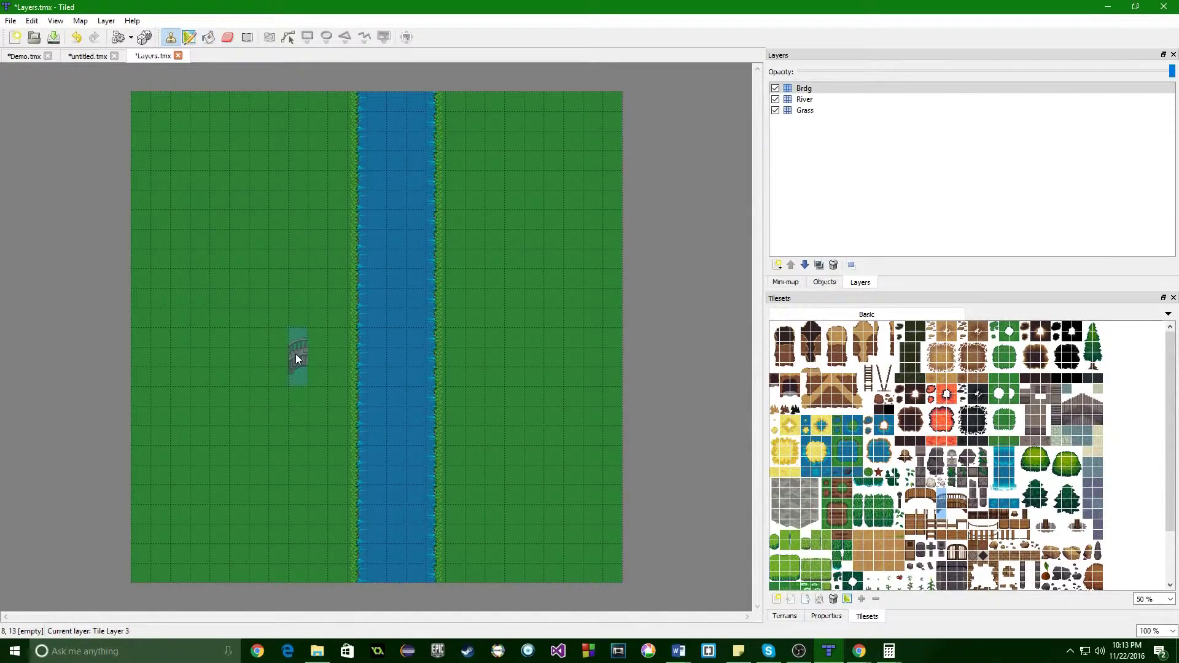
{"action": "left_click", "coordinate": [331, 383]}
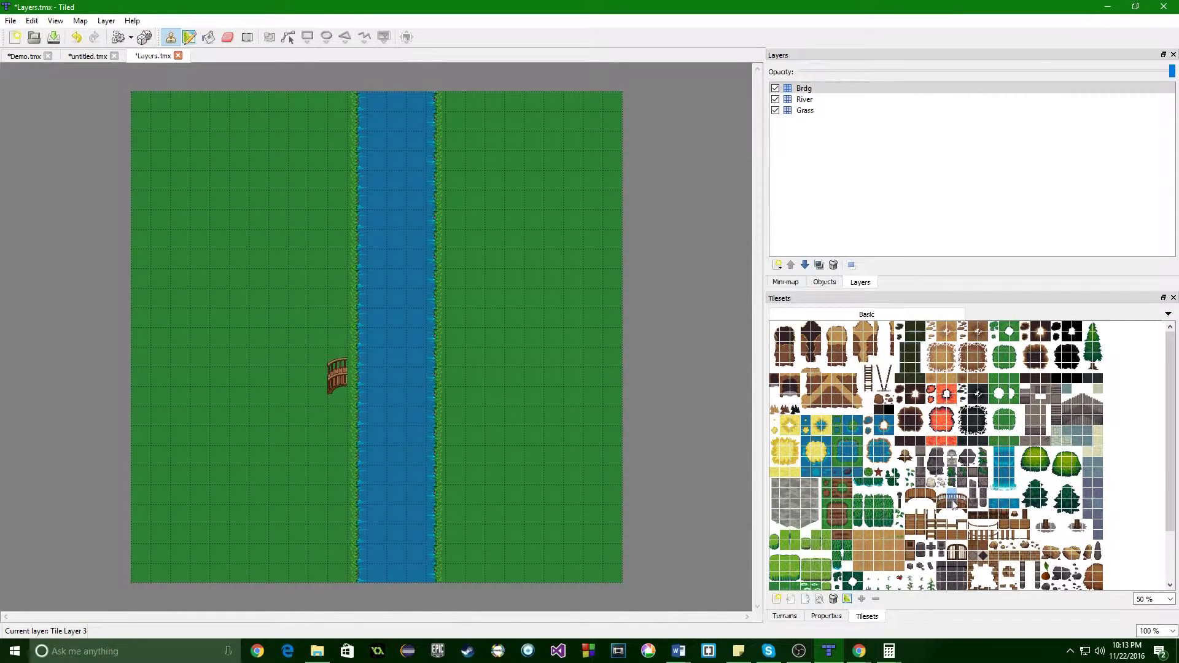
{"action": "left_click_drag", "start_coordinate": [953, 503], "coordinate": [954, 518]}
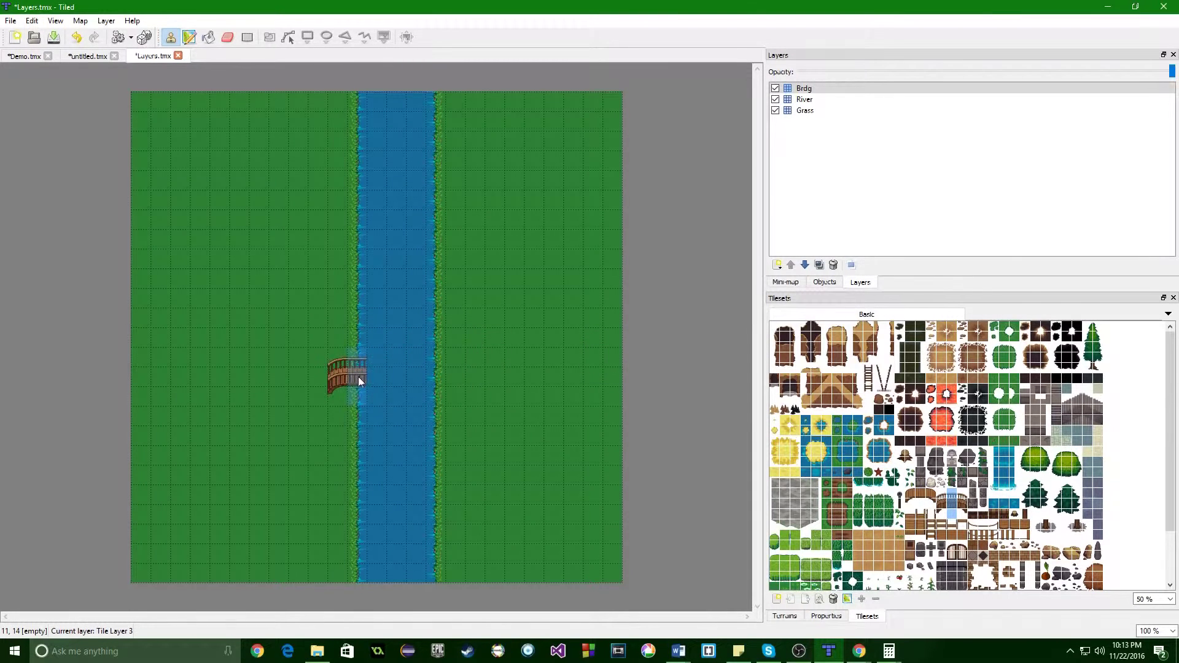
{"action": "left_click", "coordinate": [433, 381]}
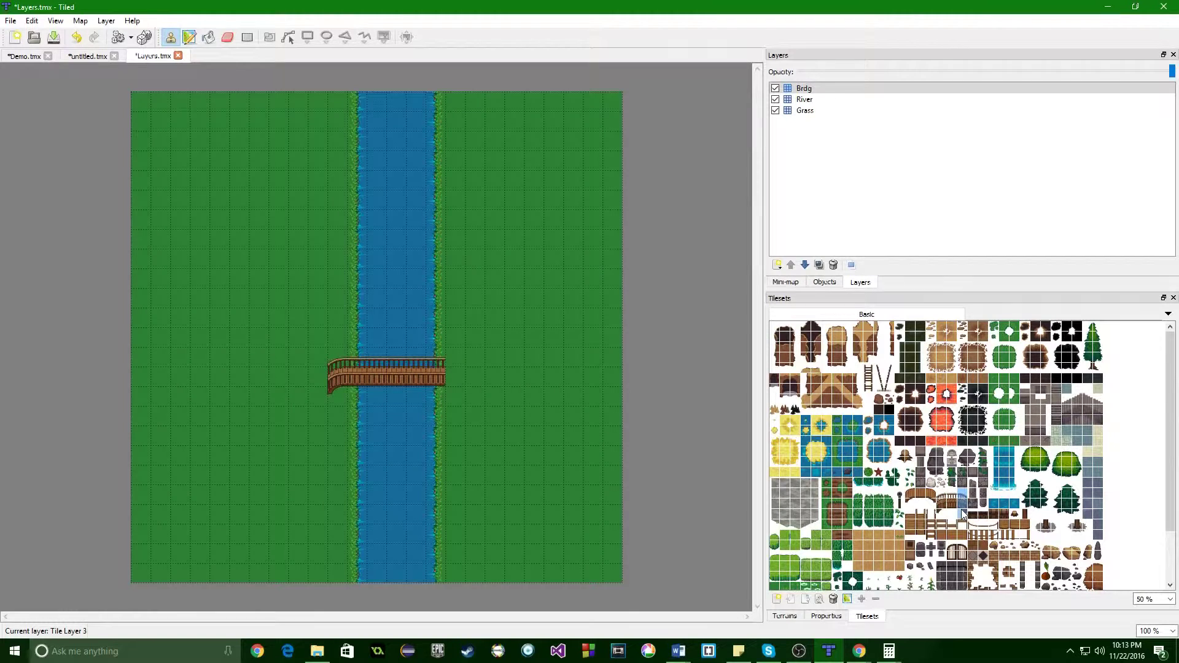
{"action": "left_click", "coordinate": [460, 379]}
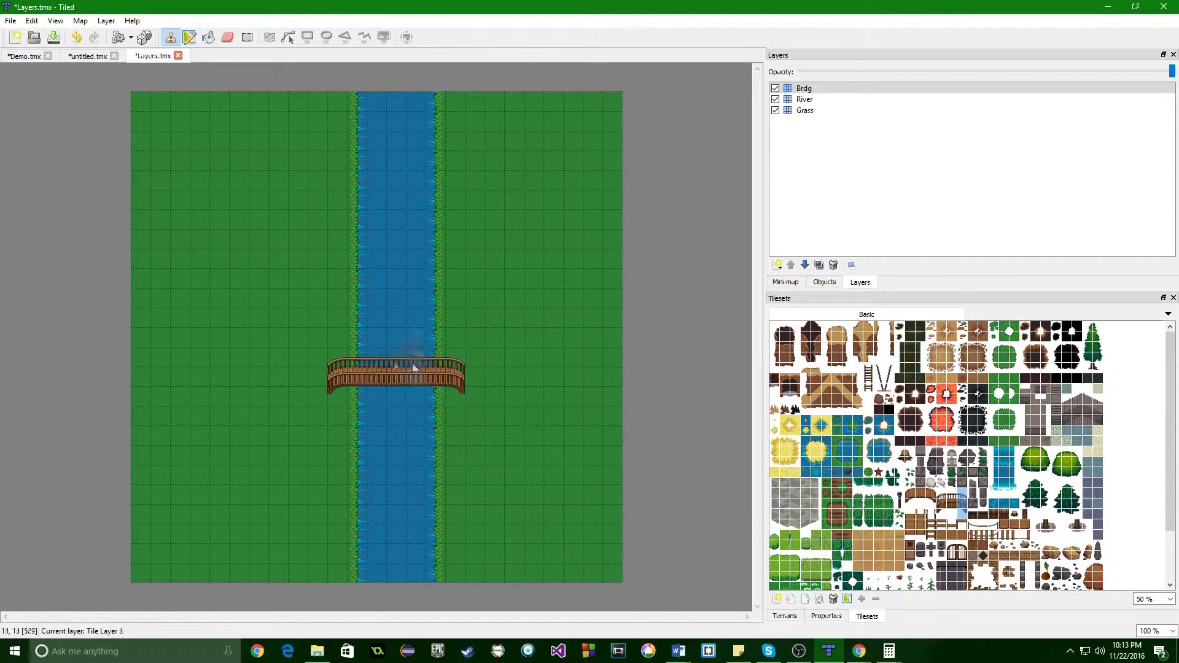
Hide and reshow the Brdg layer, then delete it.
{"action": "left_click", "coordinate": [775, 88]}
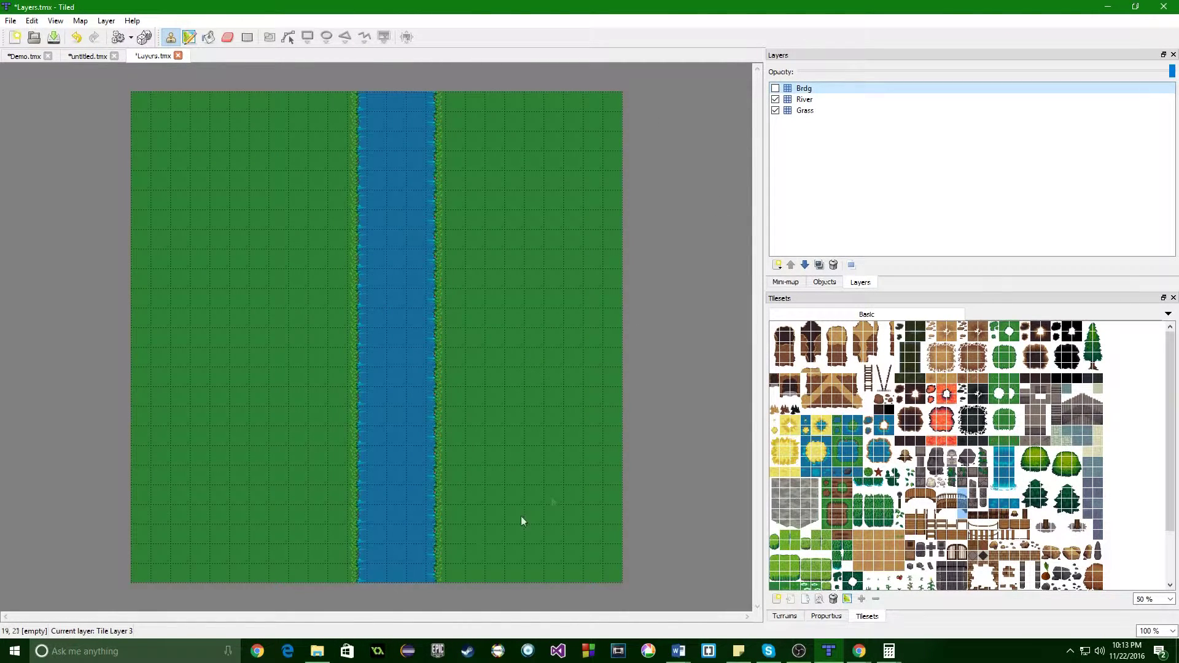
{"action": "left_click", "coordinate": [776, 89]}
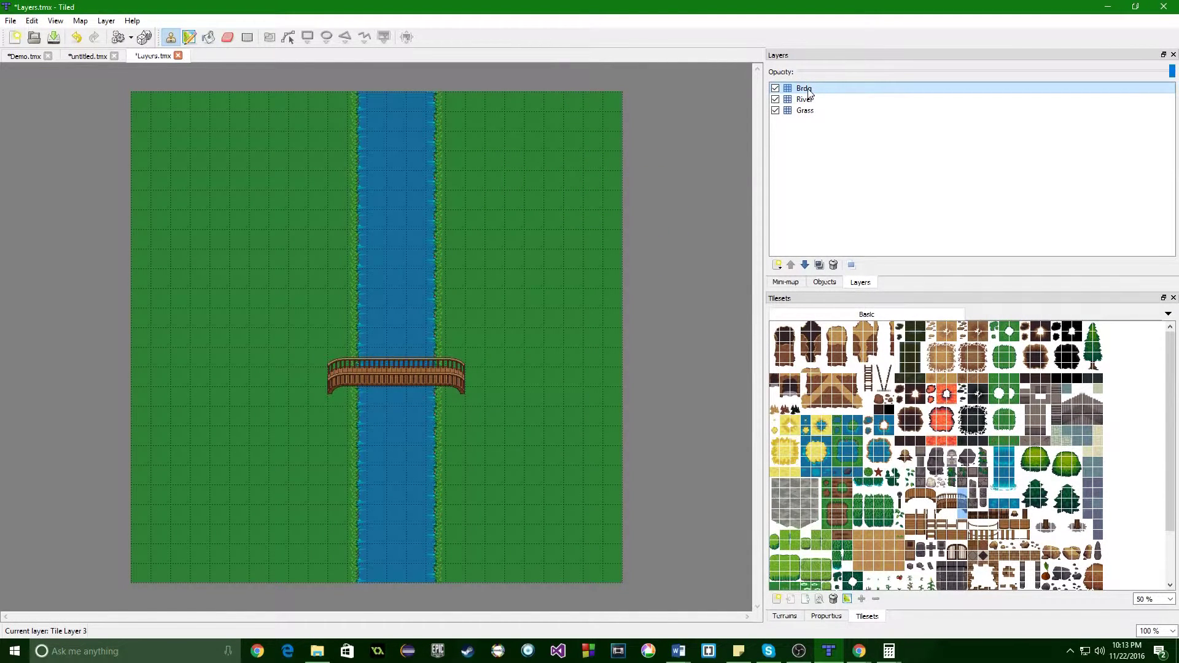
{"action": "left_click", "coordinate": [833, 266]}
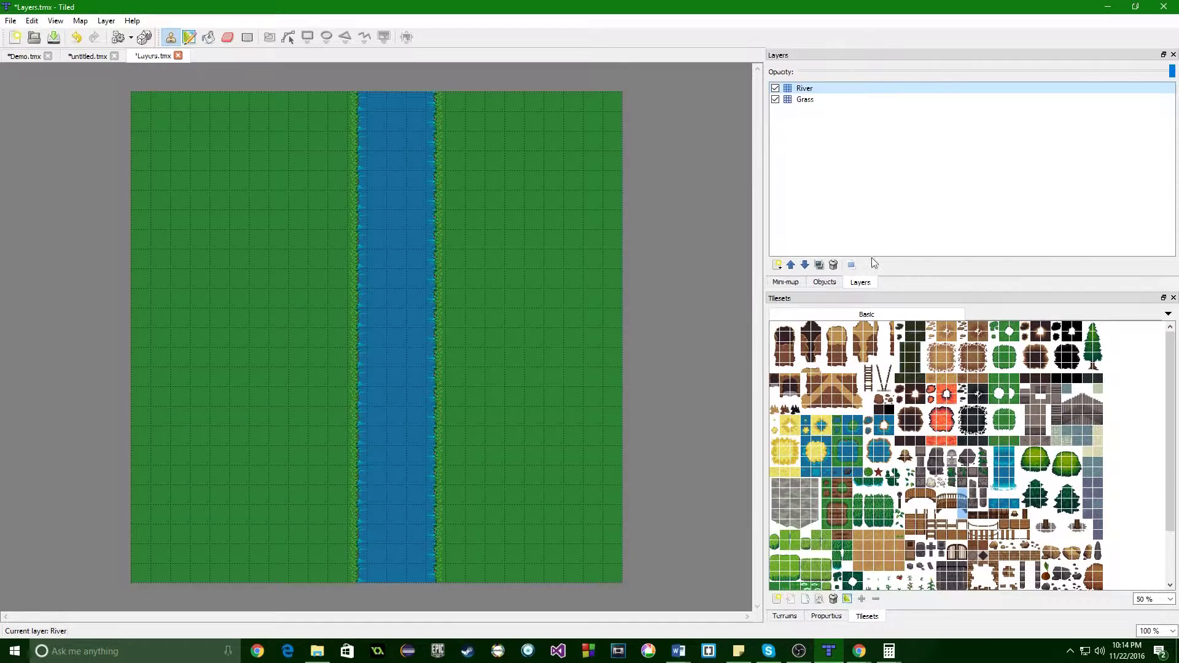
Switch to the Demo map and move Garden ground above Plants, then back below.
{"action": "left_click", "coordinate": [28, 56]}
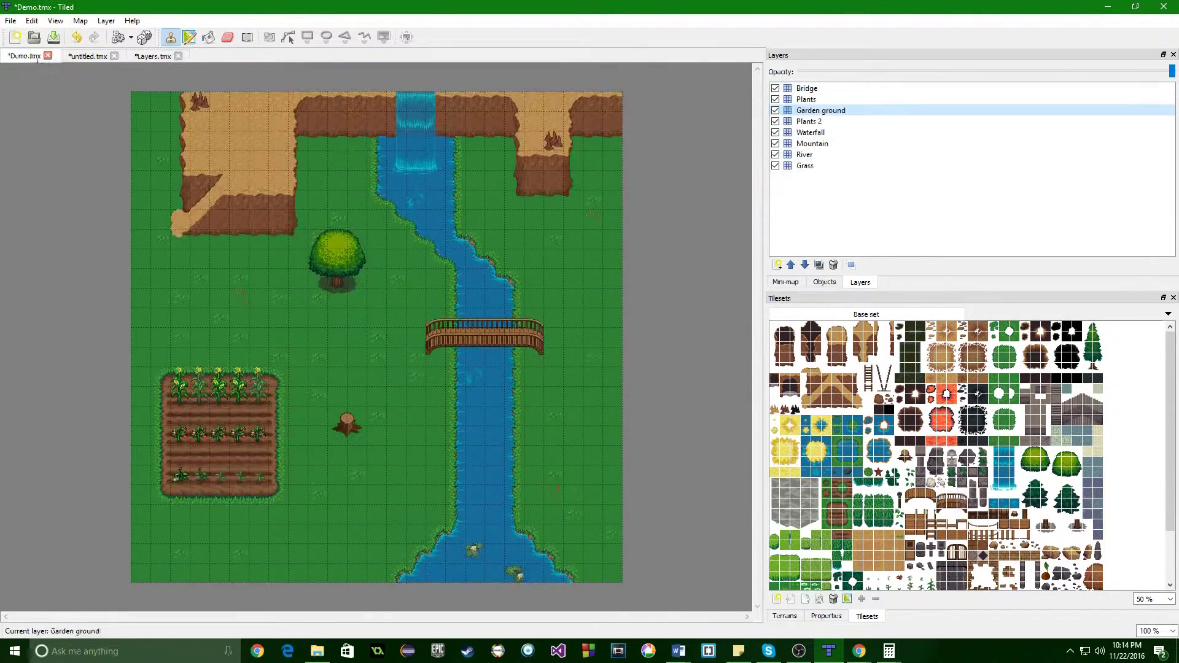
{"action": "left_click", "coordinate": [792, 267]}
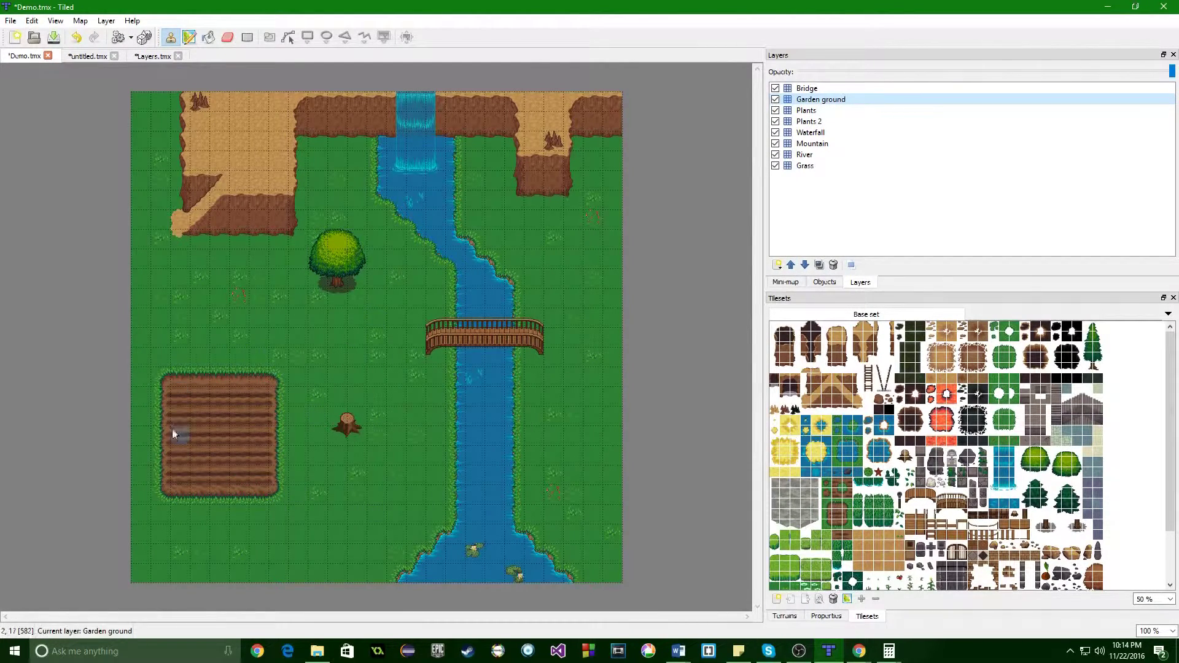
{"action": "left_click", "coordinate": [805, 265]}
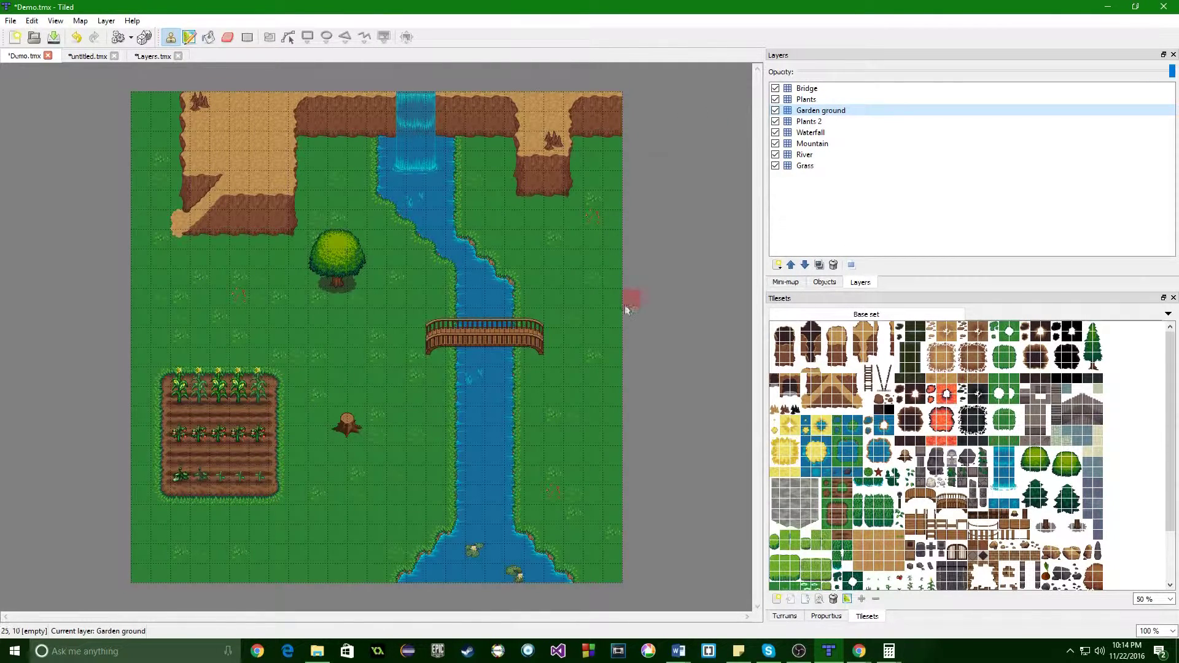